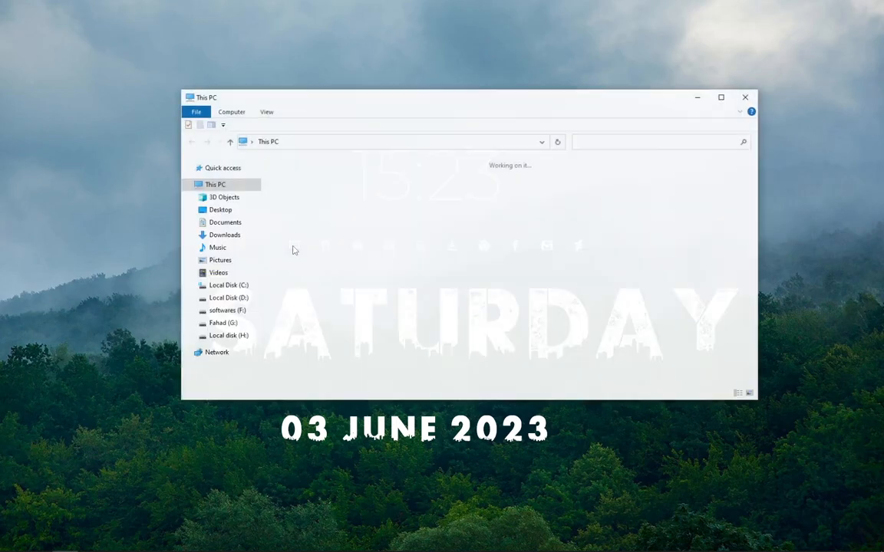
- Close the open file window and hide all desktop icons
click(745, 97)
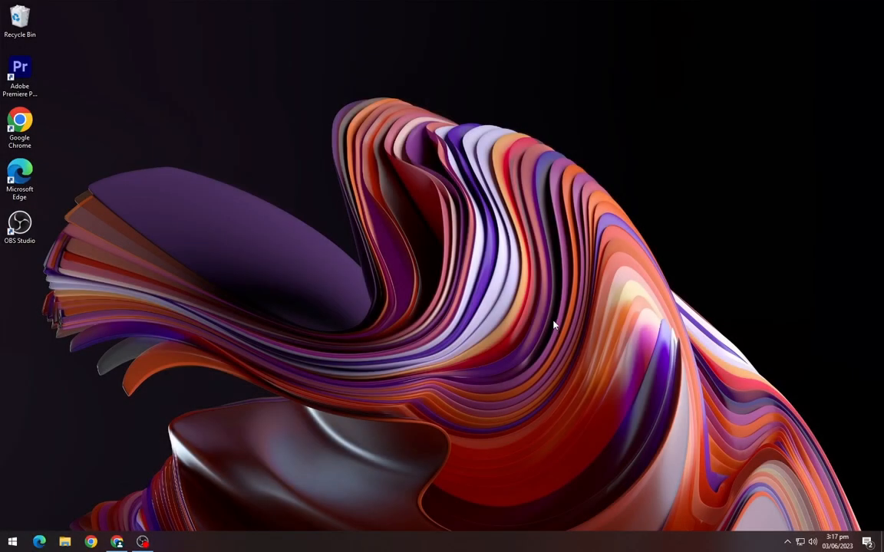
right_click(90, 122)
mouse_move(187, 127)
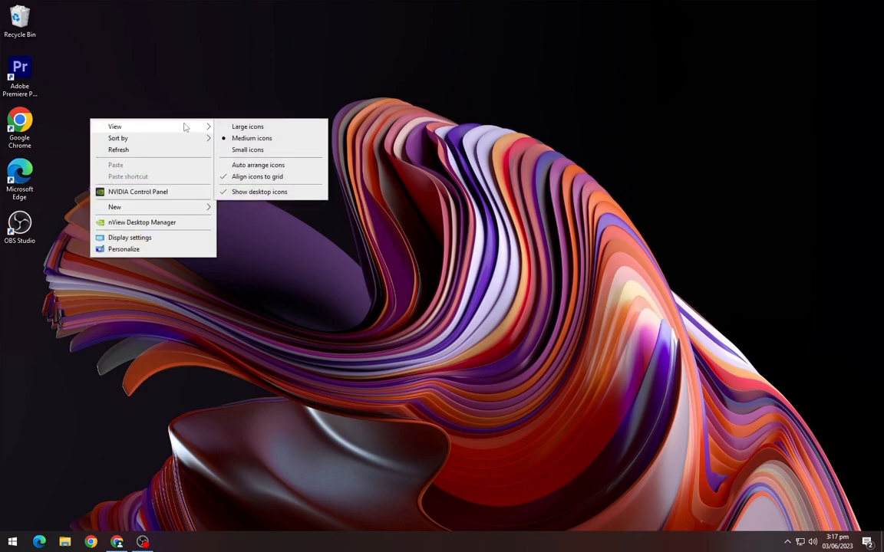
click(230, 192)
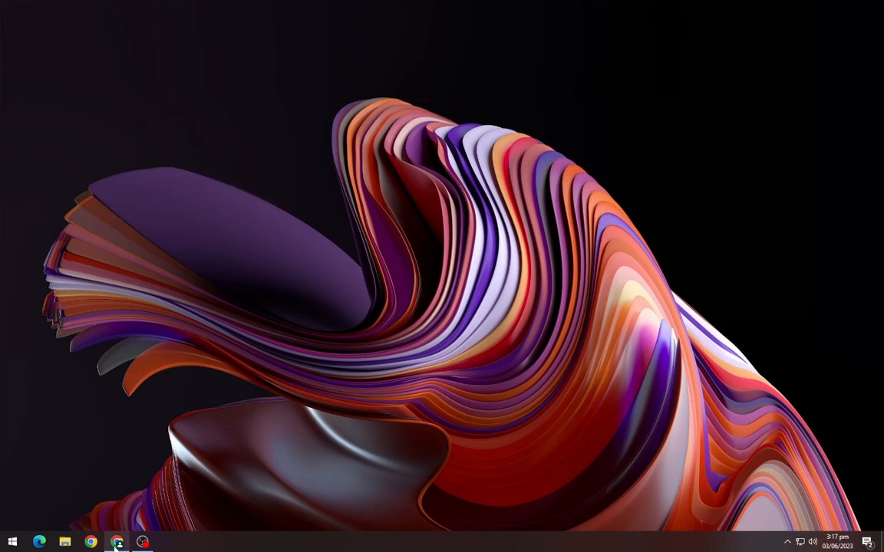
- Switch to Chrome and download the Rainmeter 4.5.17 installer and the Green Forest.rar archive from Google Drive
click(116, 543)
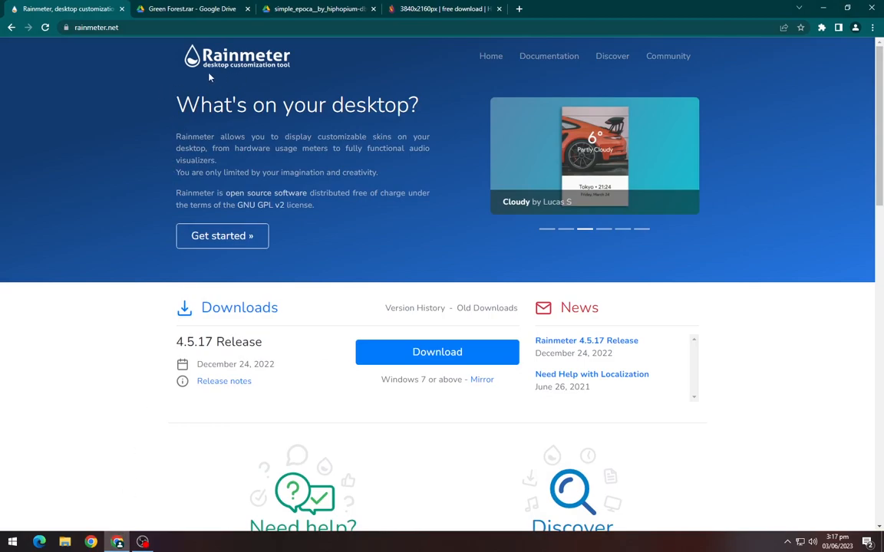
click(412, 357)
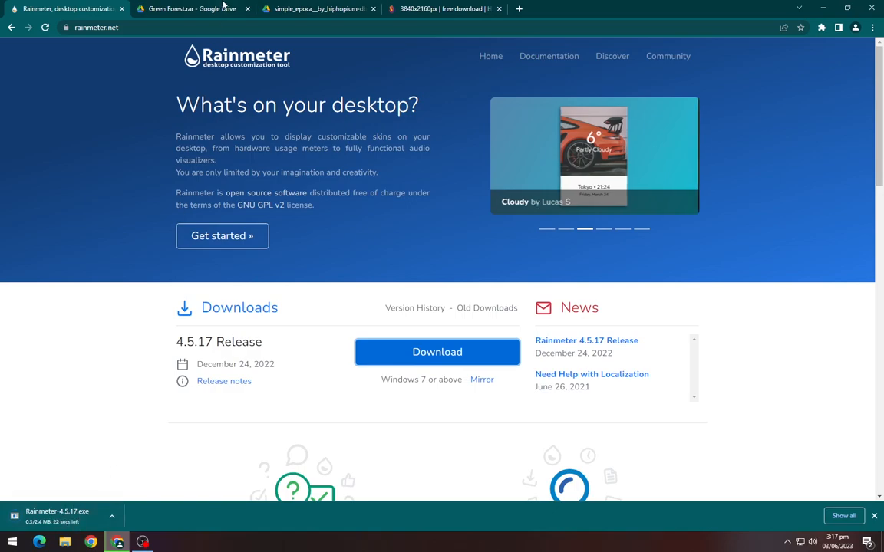
click(221, 8)
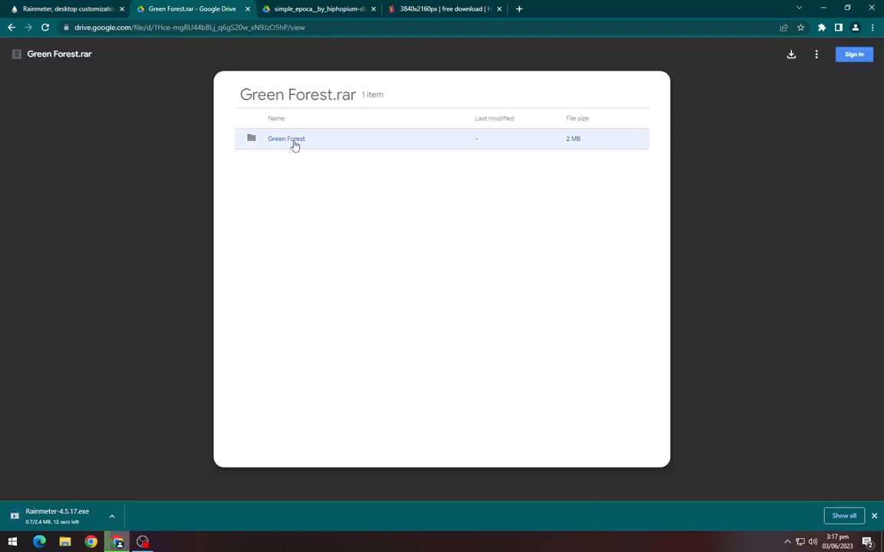
click(790, 53)
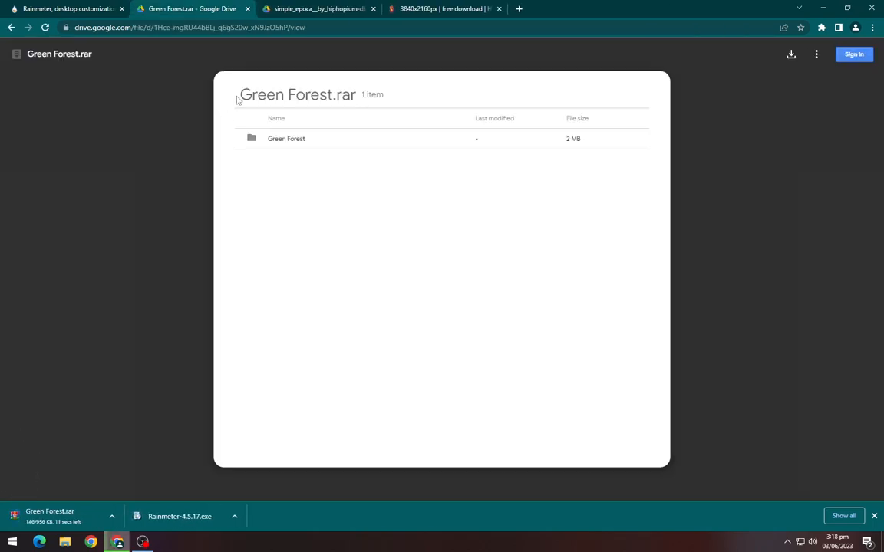
drag(235, 95, 342, 95)
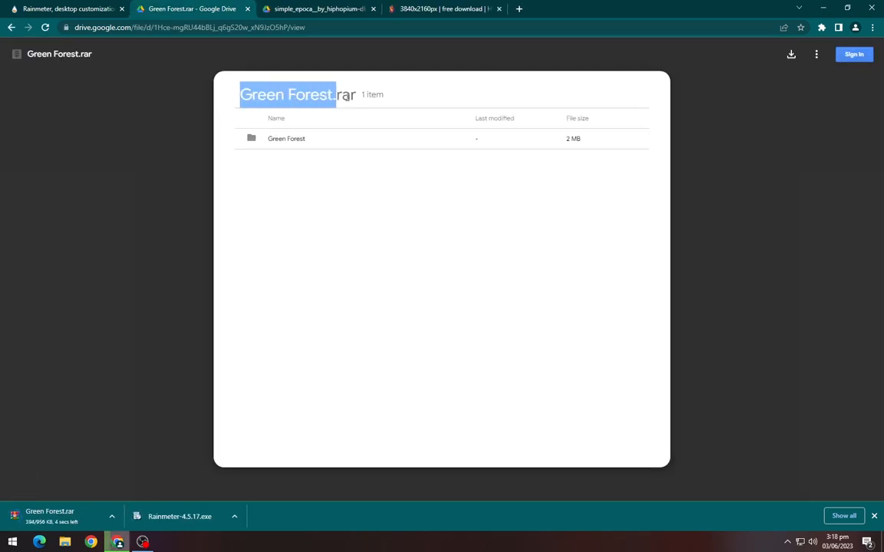
click(301, 127)
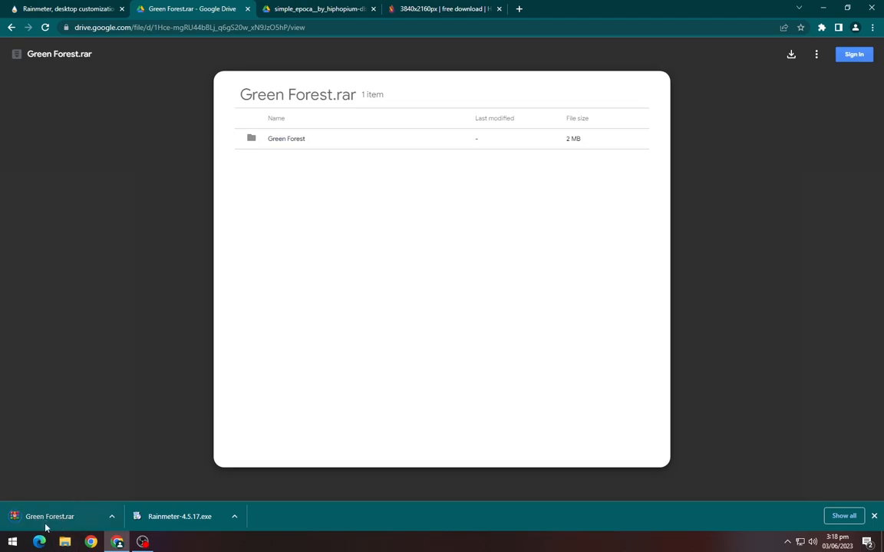
- Download the simple_epoca rmskin file from Google Drive and the 3840x2160 forest wallpaper from Wallpaper Flare
click(284, 7)
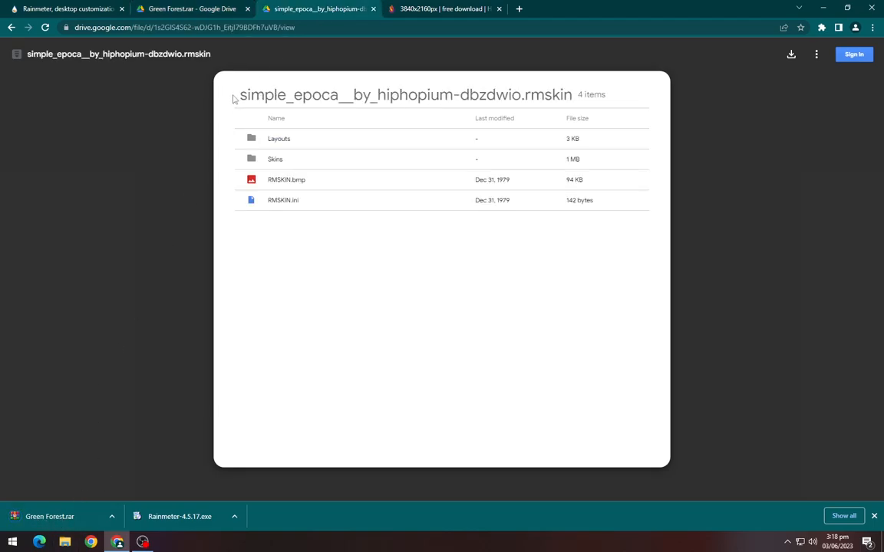
drag(230, 98, 609, 96)
click(791, 56)
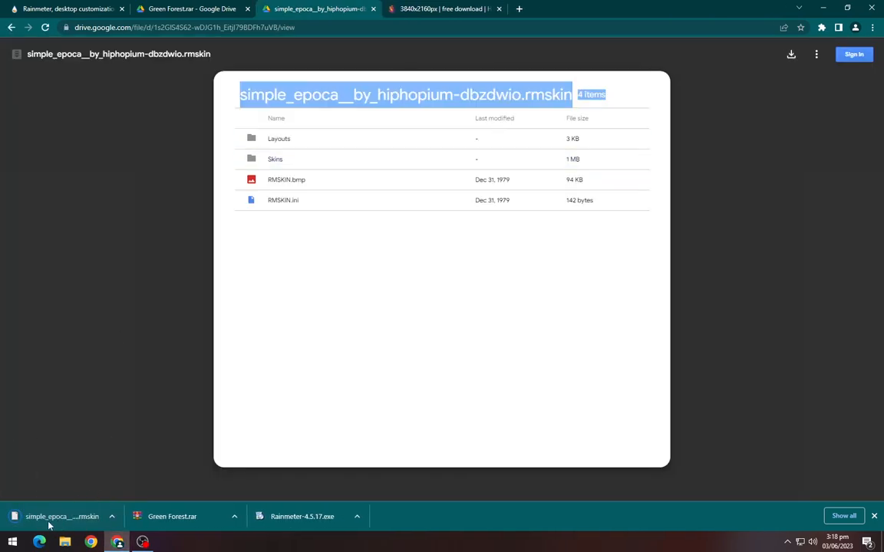
click(418, 7)
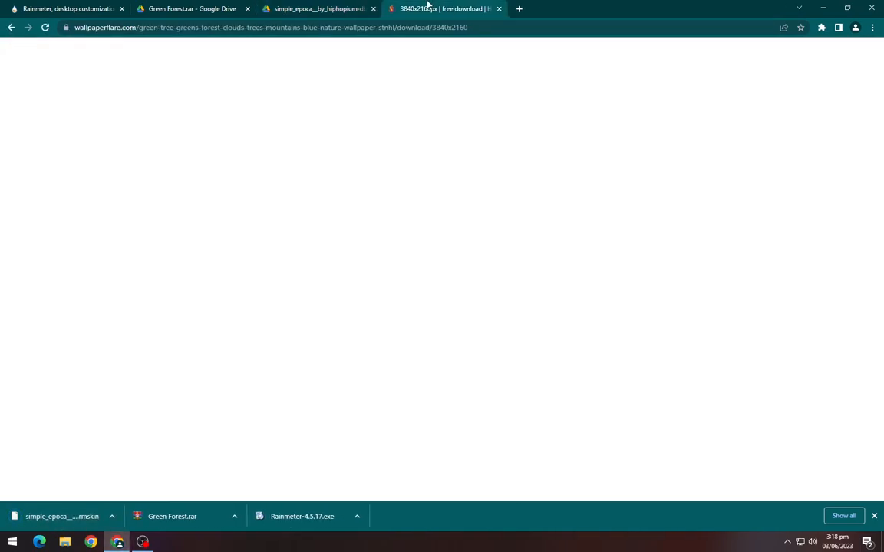
click(315, 341)
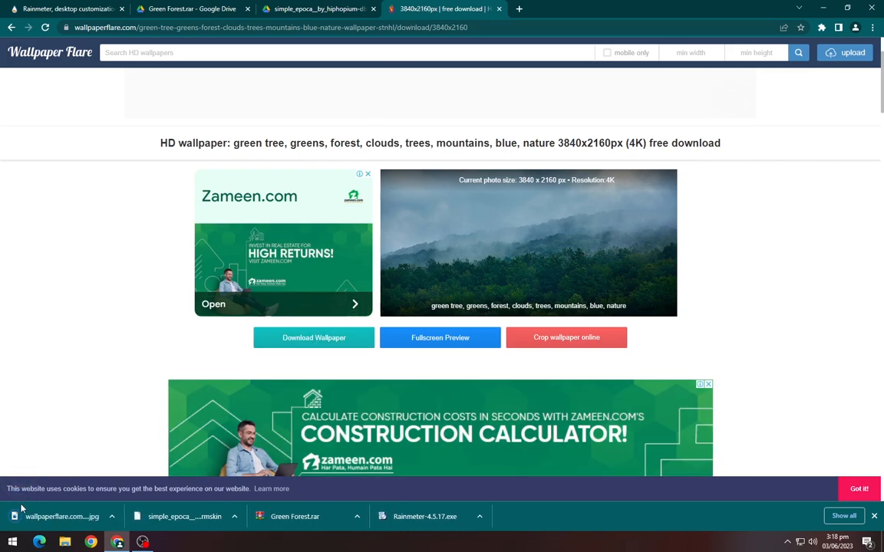
- Show the downloaded wallpaper in its folder and set it as the desktop background
click(110, 518)
click(126, 479)
click(823, 7)
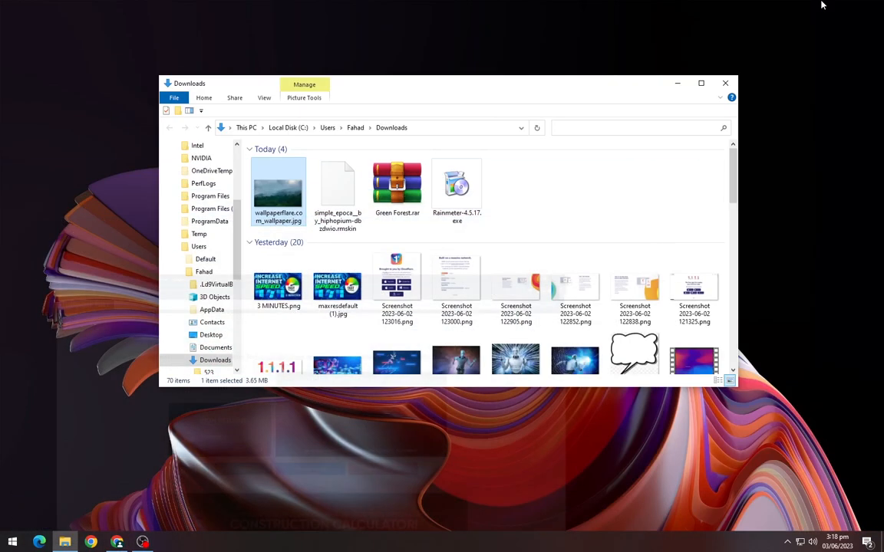
drag(476, 87, 497, 101)
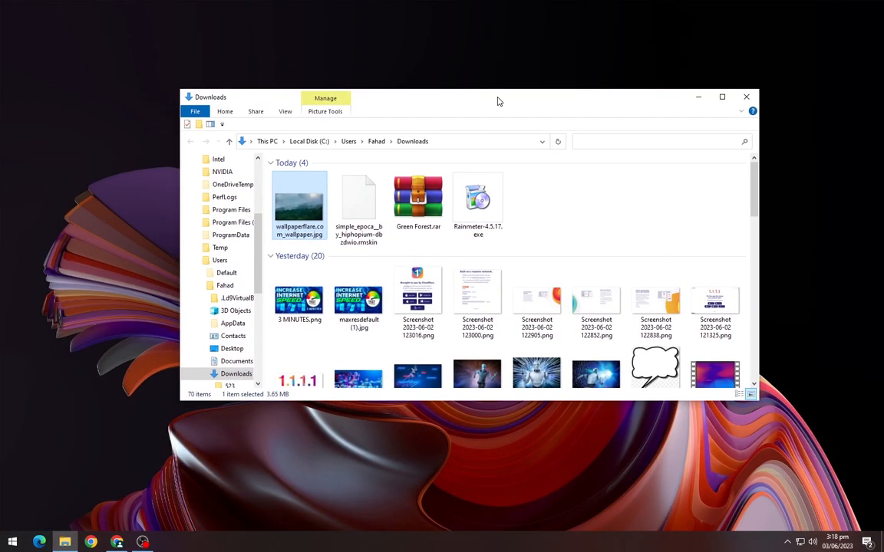
right_click(294, 204)
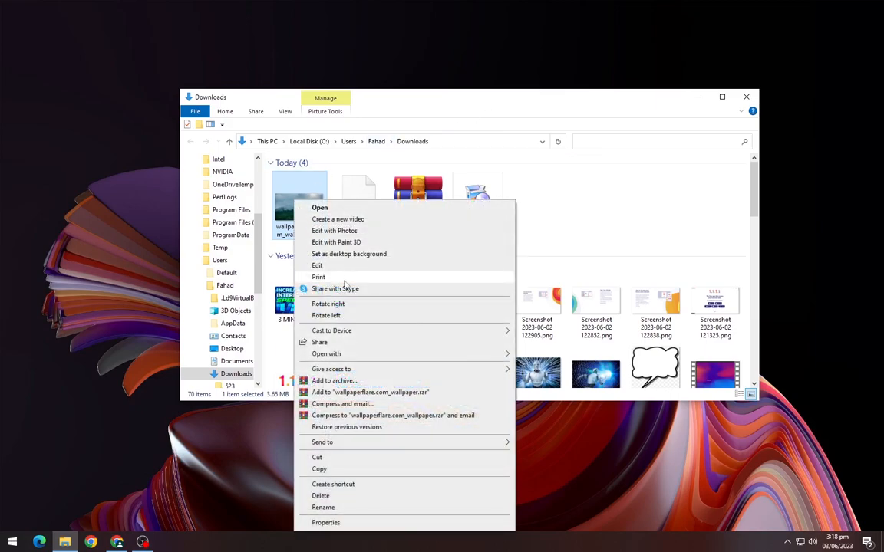
click(362, 254)
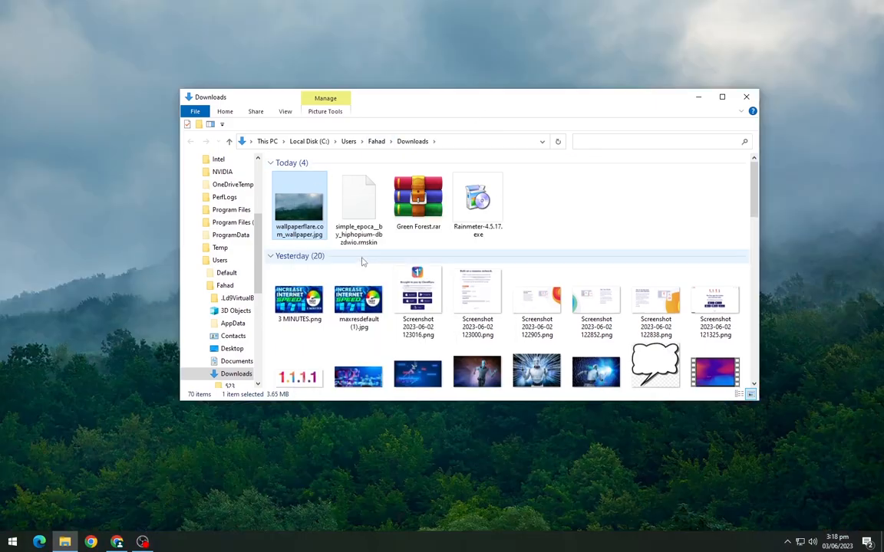
- Run Rainmeter-4.5.17.exe and complete the standard installation, launching Rainmeter at the end
double_click(477, 201)
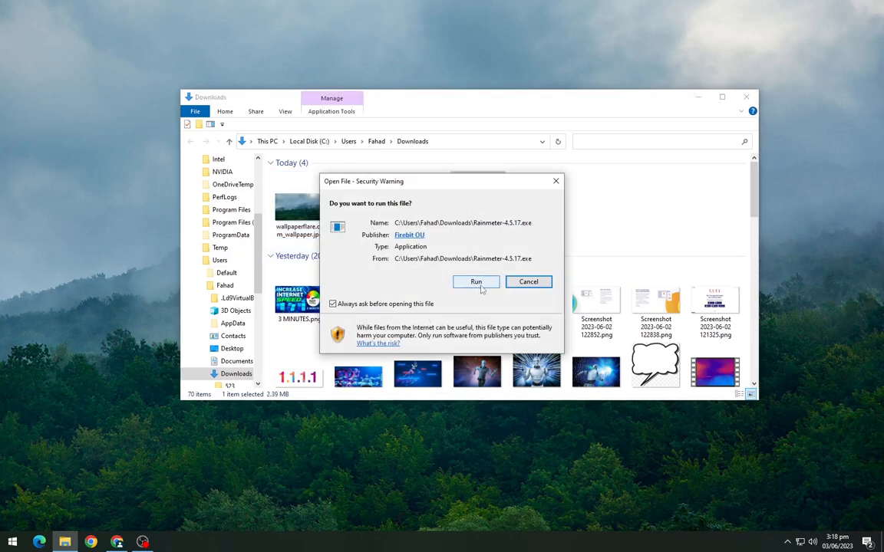
click(476, 281)
click(446, 292)
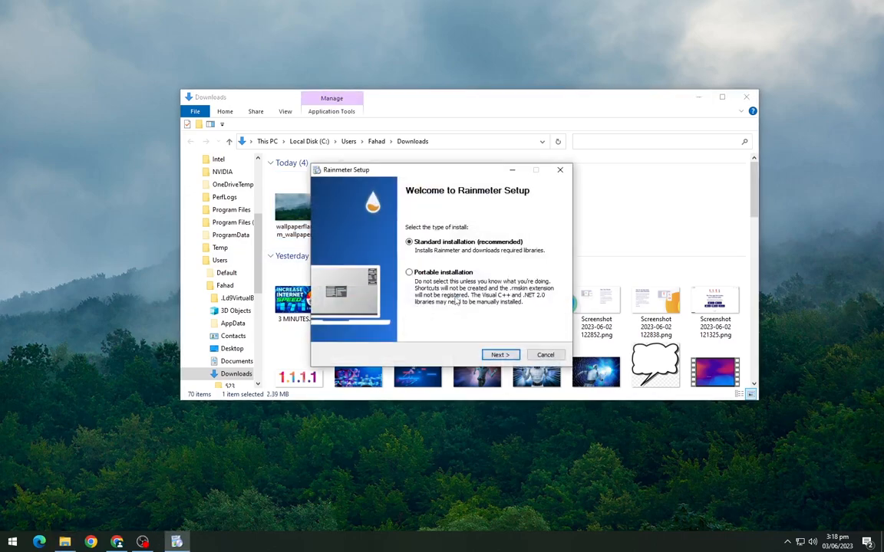
click(500, 355)
click(500, 355)
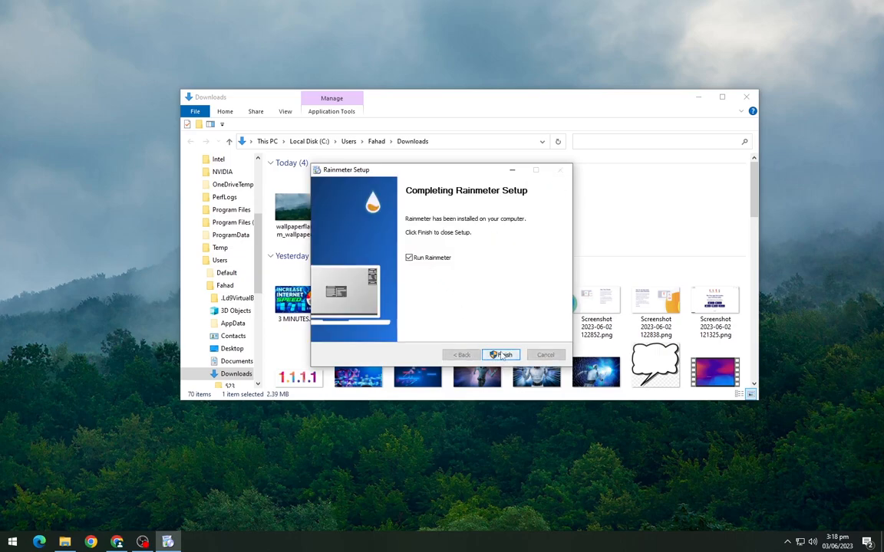
click(500, 355)
- Show the desktop and unload all the default illustro skins, including the welcome, disk, system and clock widgets
key(super+d)
right_click(526, 266)
click(558, 380)
right_click(801, 114)
click(826, 230)
right_click(793, 69)
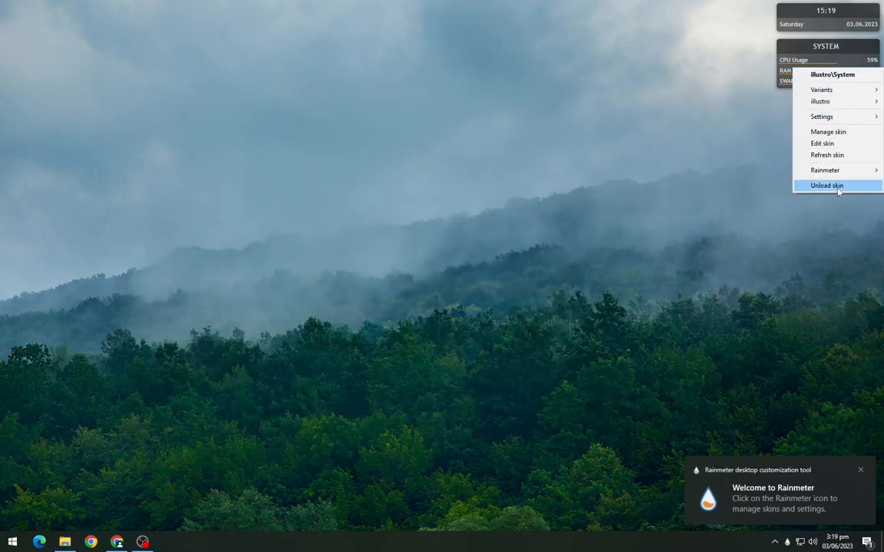
click(838, 192)
right_click(799, 19)
click(828, 138)
- Install the Simple Epoca skin package from the rmskin file in Downloads
click(65, 542)
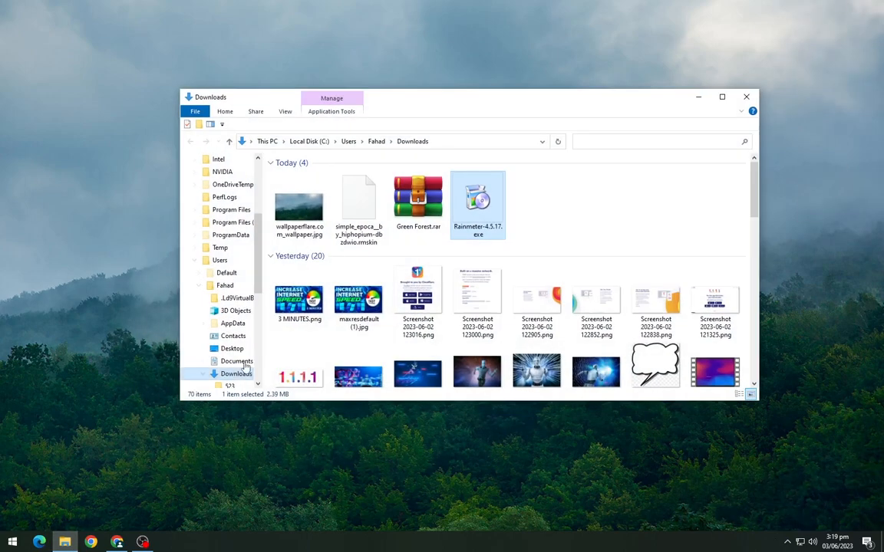
double_click(359, 205)
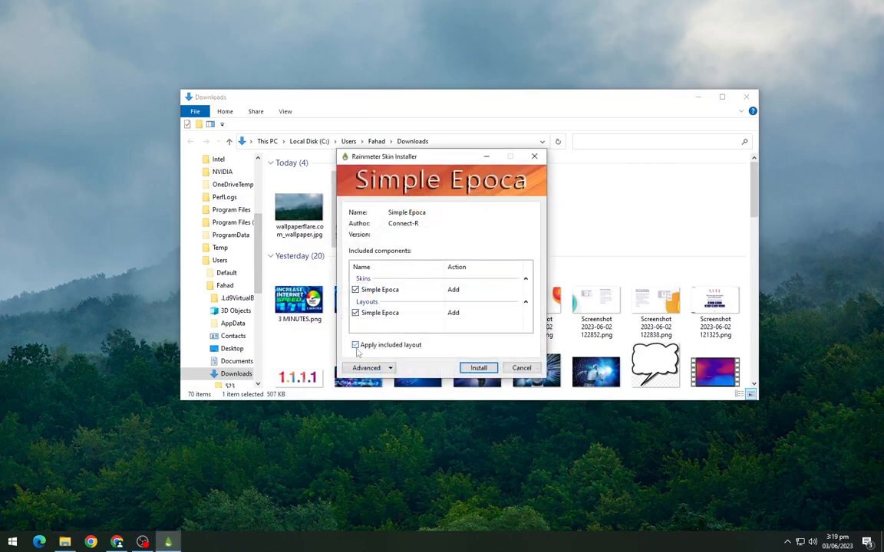
click(465, 368)
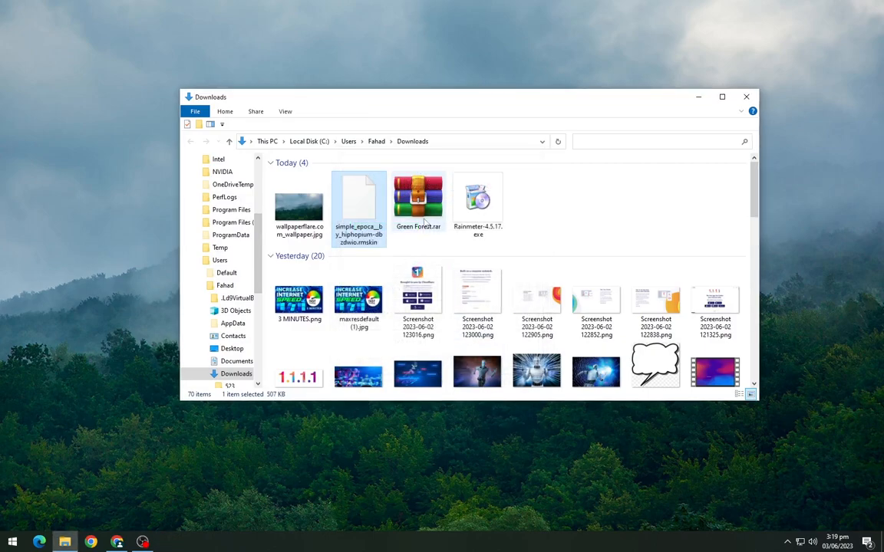
- Extract Green Forest.rar within Downloads and open the extracted Green Forest folder
right_click(418, 212)
click(457, 263)
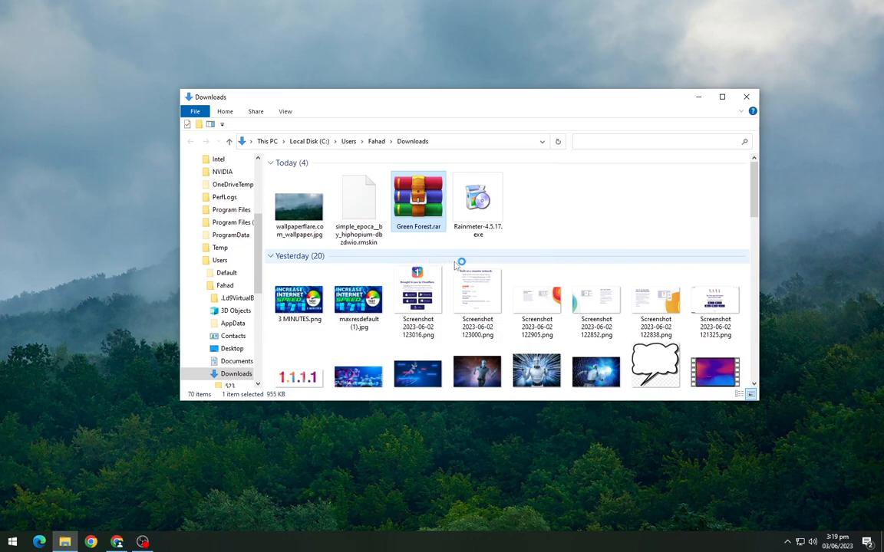
drag(755, 196, 761, 335)
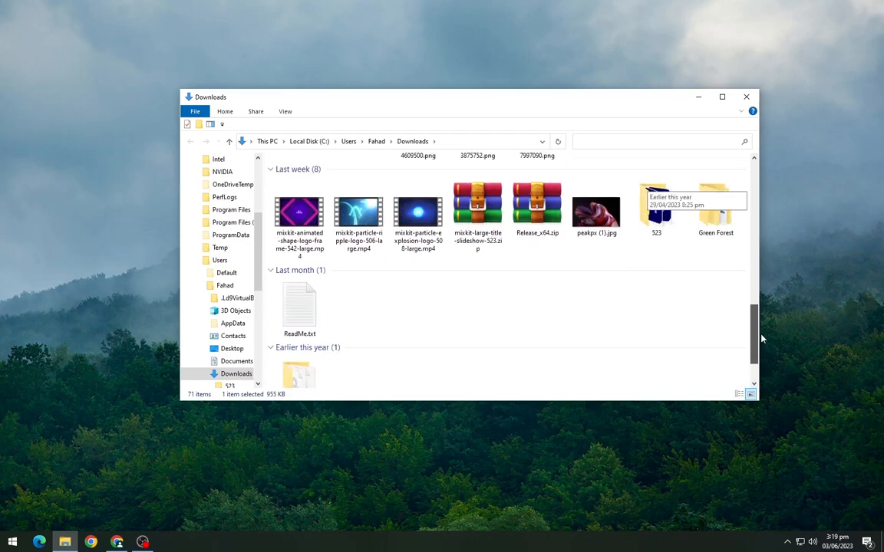
click(716, 242)
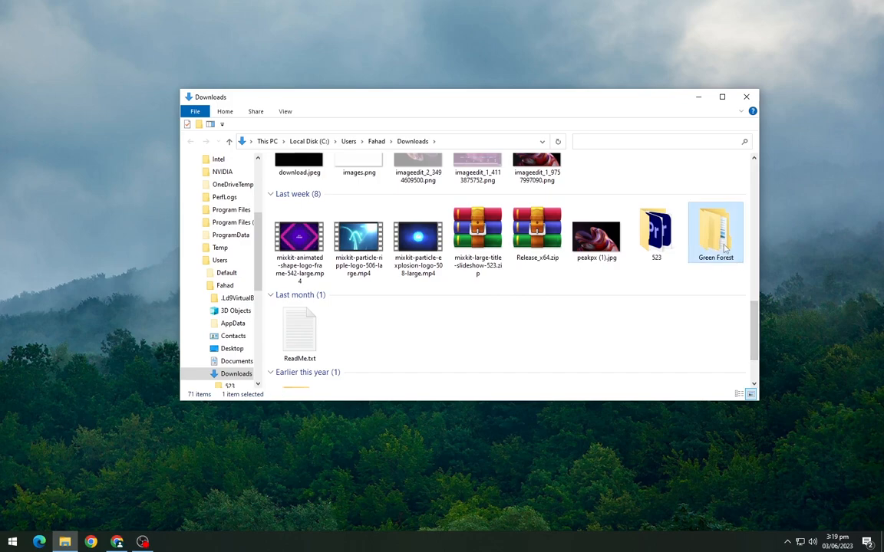
double_click(724, 248)
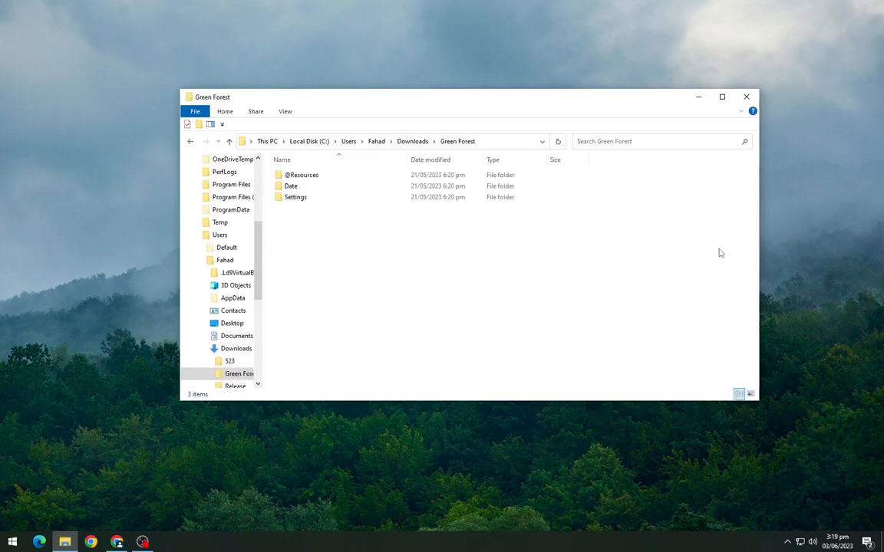
drag(330, 209, 311, 177)
right_click(311, 177)
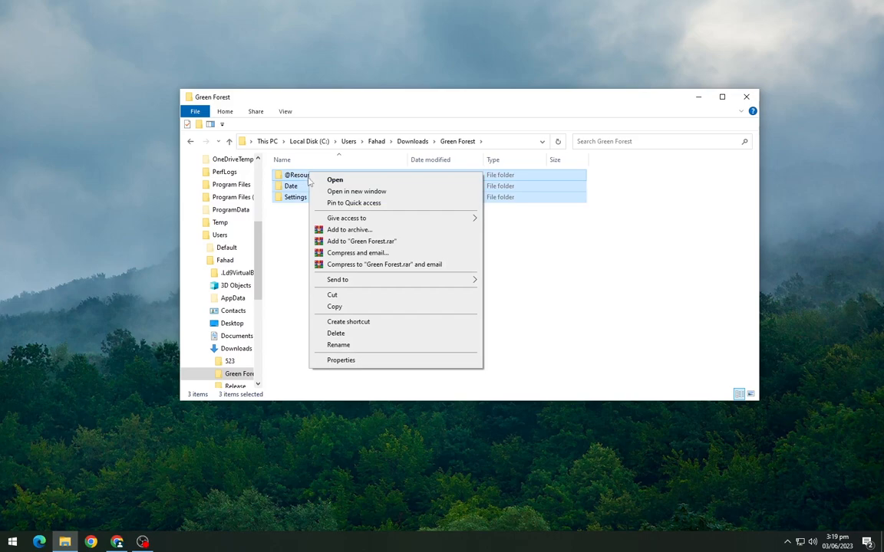
click(337, 307)
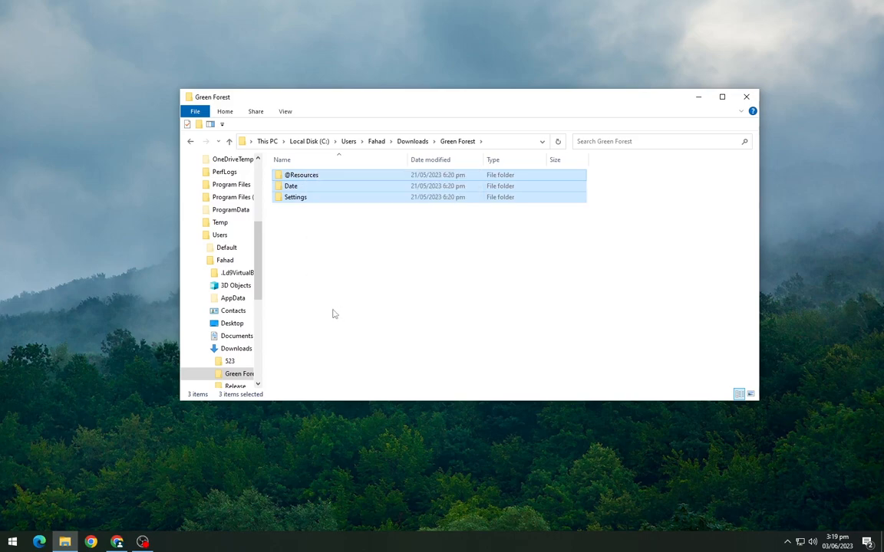
drag(258, 255, 259, 191)
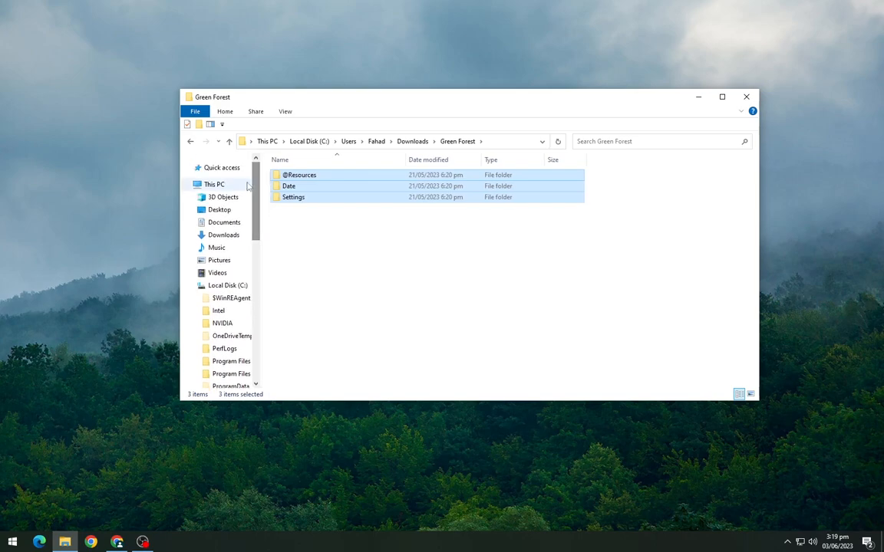
click(225, 224)
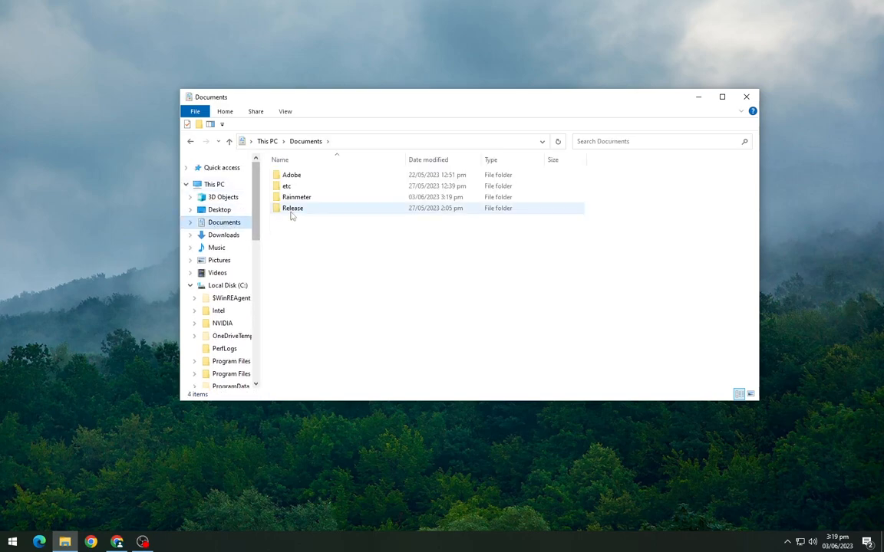
click(309, 198)
double_click(311, 205)
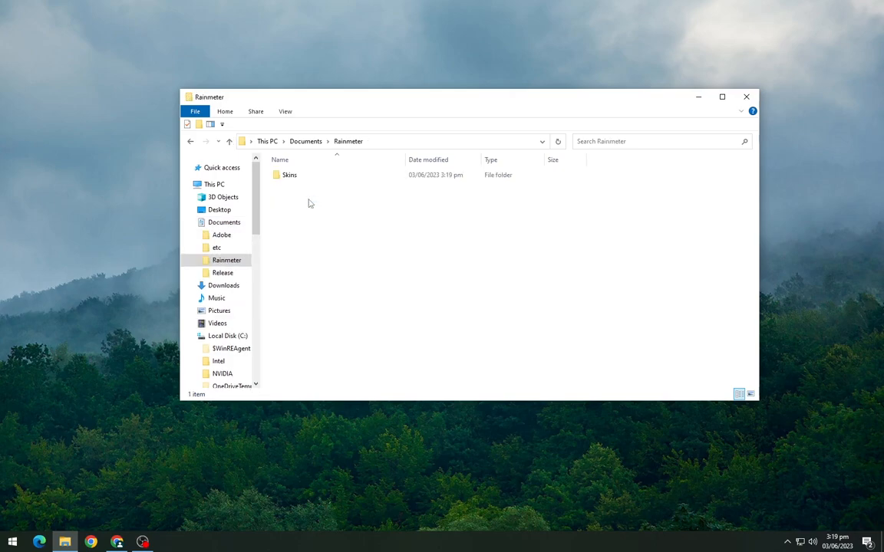
double_click(311, 182)
right_click(352, 243)
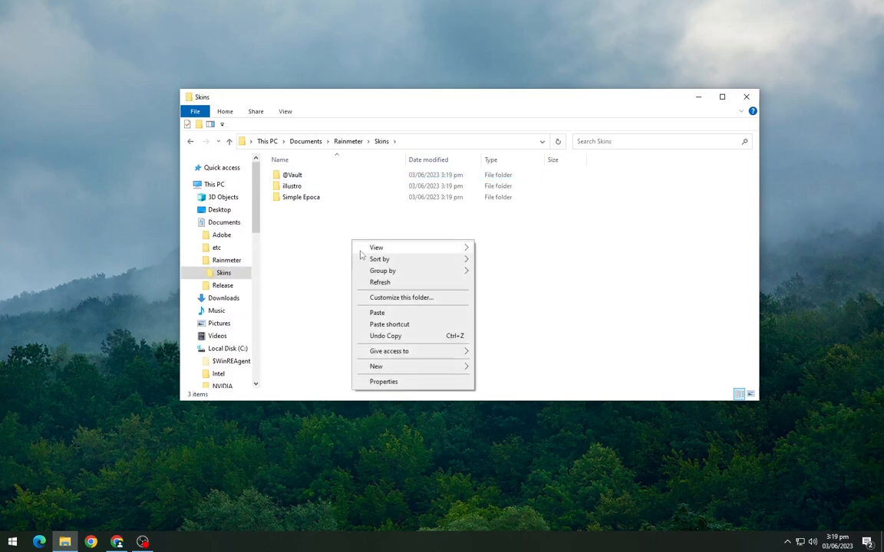
click(383, 306)
click(342, 249)
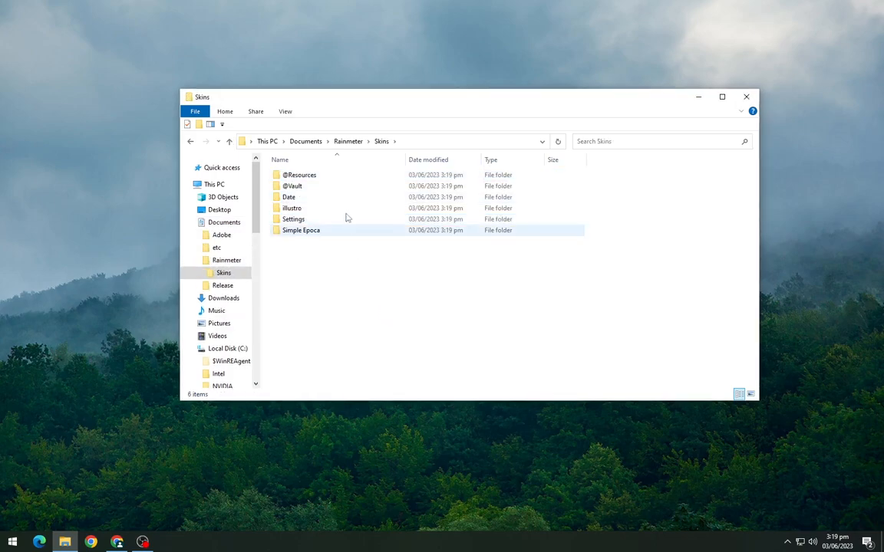
- Close the Skins folder, open the Rainmeter manager and refresh all skins
click(744, 98)
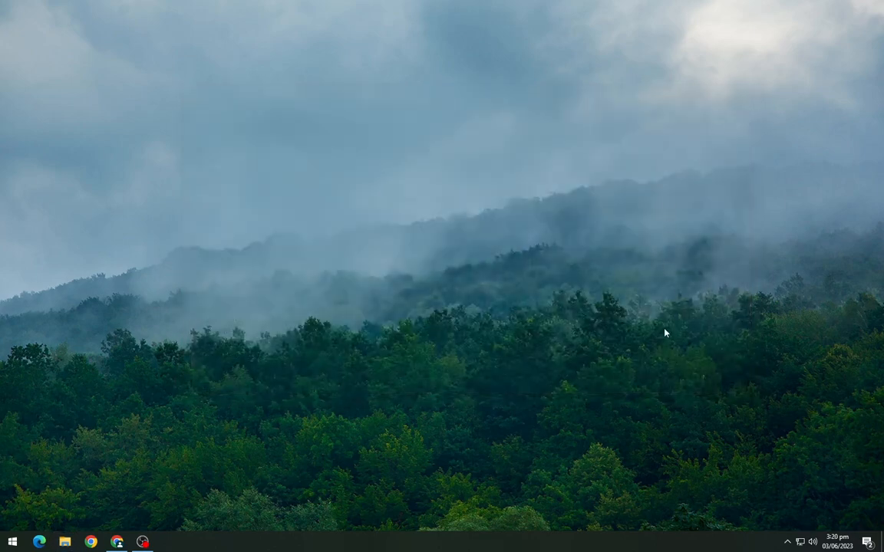
click(786, 544)
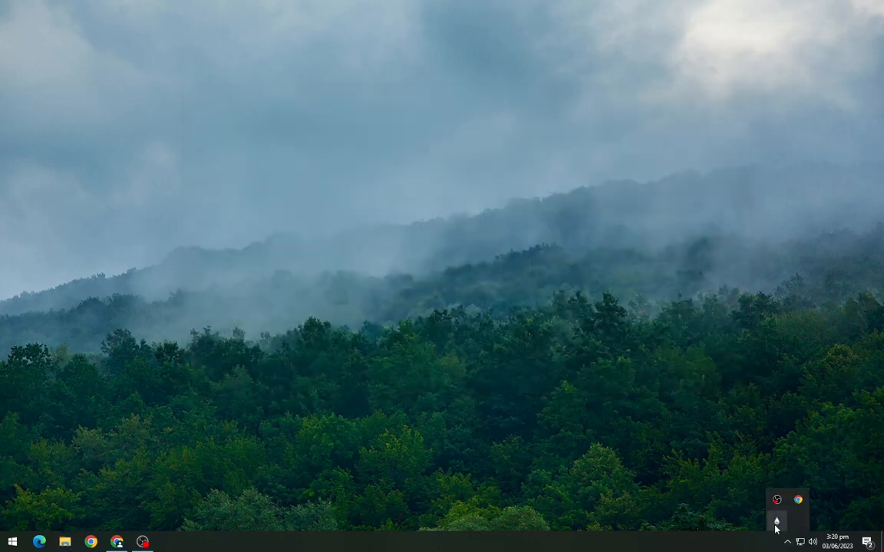
click(776, 522)
click(265, 400)
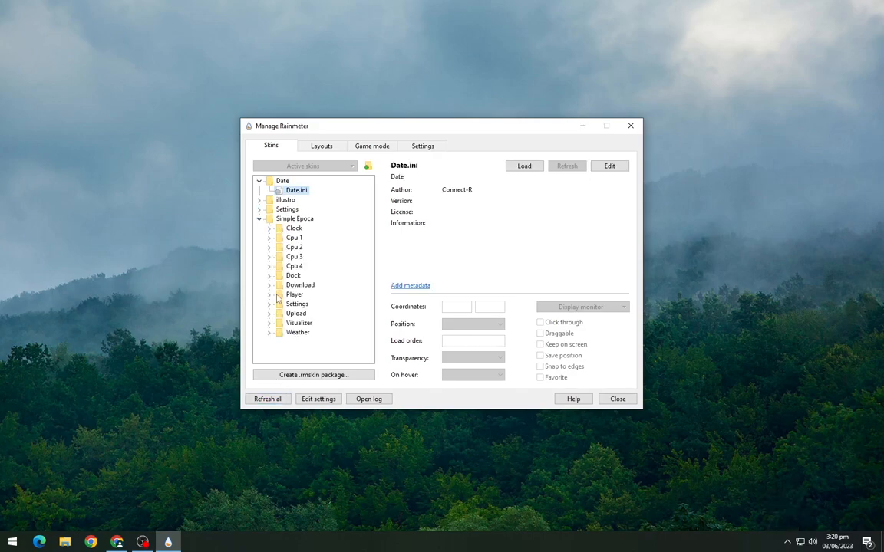
- Load Dock.ini from Simple Epoca and move the icon dock inward from the desktop's upper-left corner
click(269, 275)
double_click(306, 285)
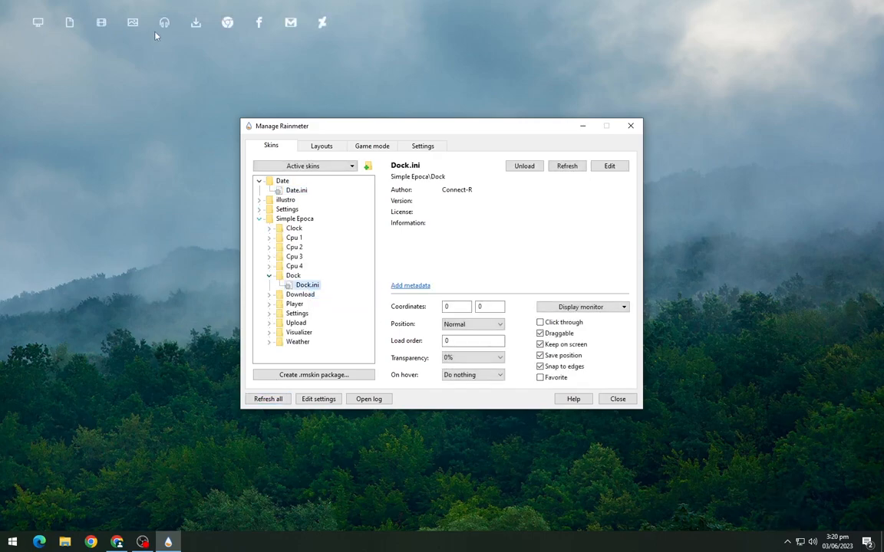
drag(246, 42, 240, 51)
click(269, 276)
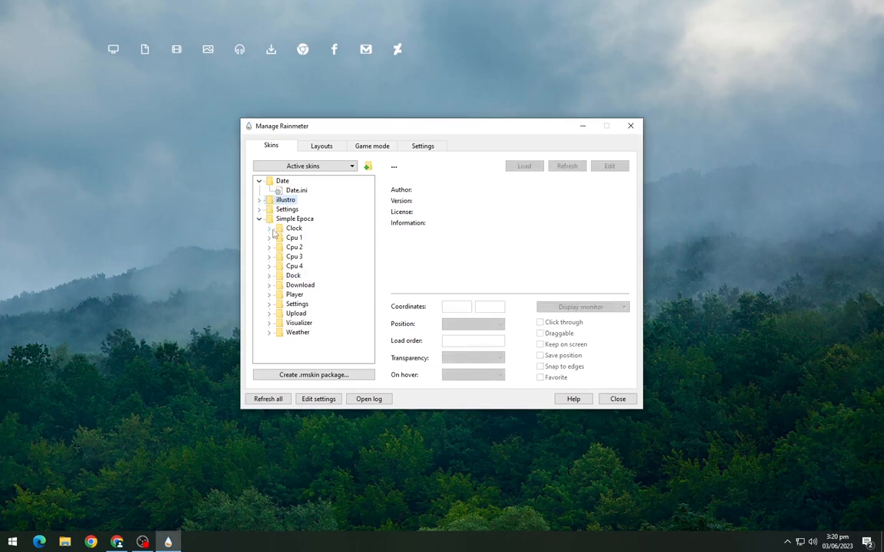
- Load Clock.ini from Simple Epoca and place the clock skin on the desktop below the dock's left end
click(270, 228)
right_click(293, 238)
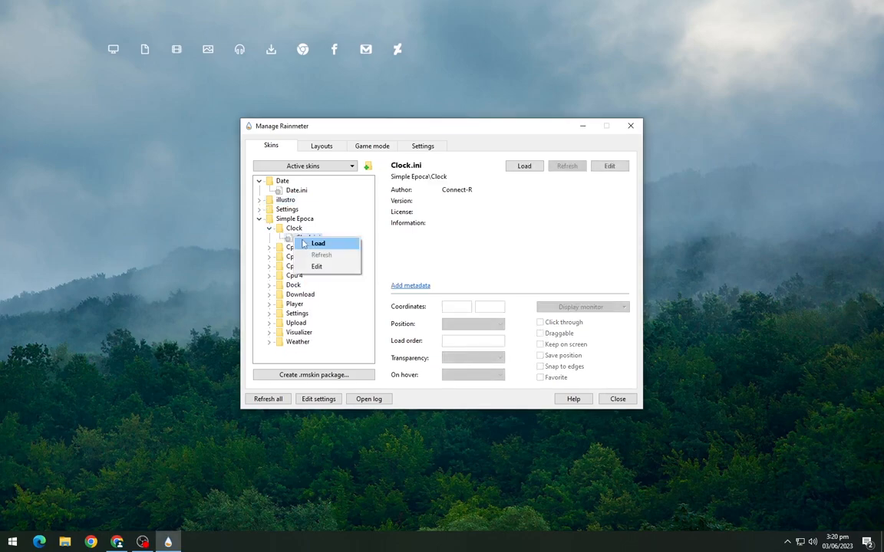
click(294, 241)
drag(139, 83, 135, 151)
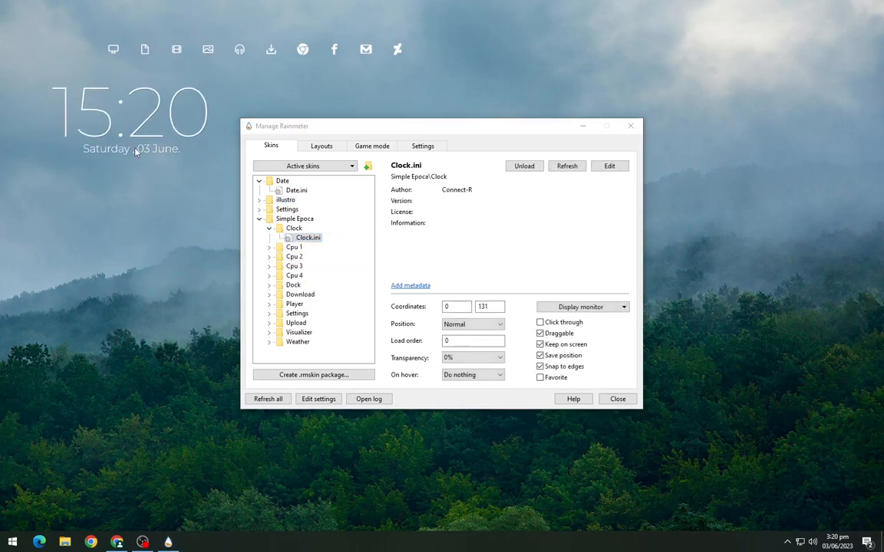
- Load Date.ini from the Date folder, shift the date skin clear of the desktop corner, and close the Rainmeter manager
click(258, 219)
right_click(285, 192)
click(310, 194)
drag(373, 92, 335, 82)
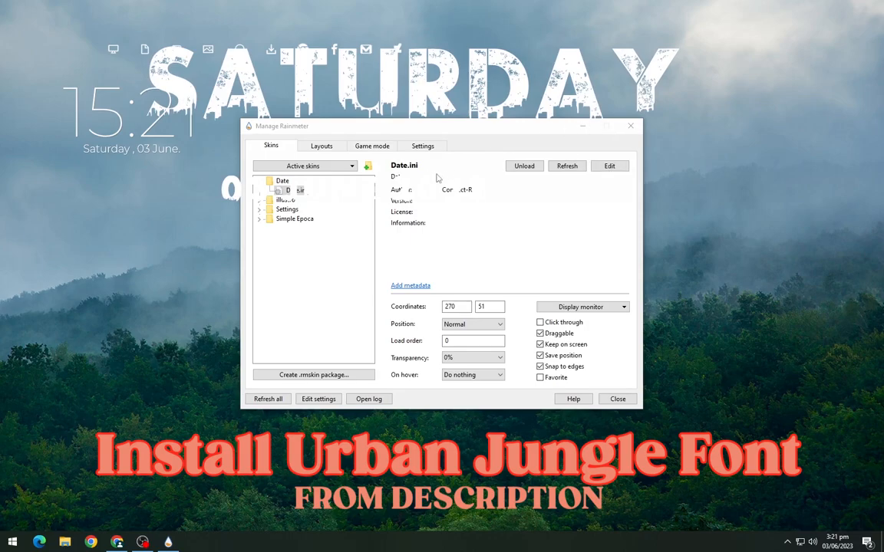
drag(366, 129, 379, 144)
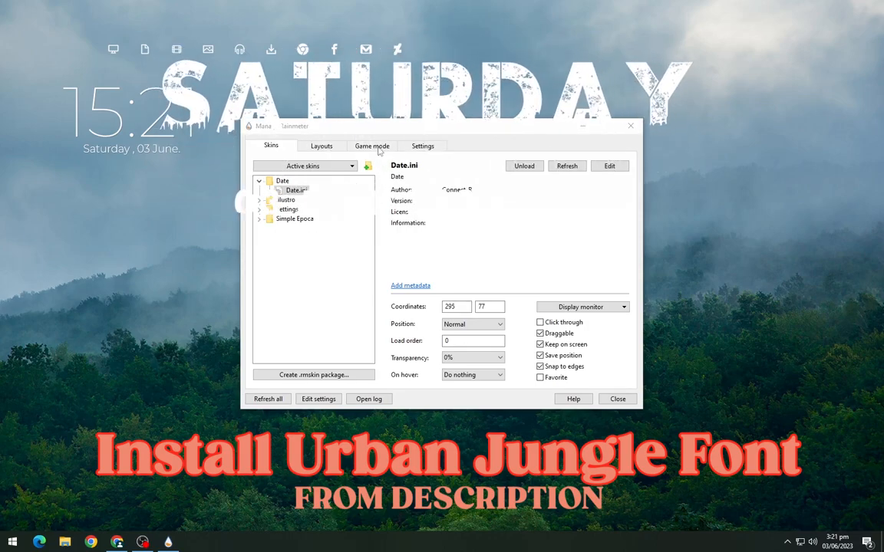
click(336, 288)
click(631, 126)
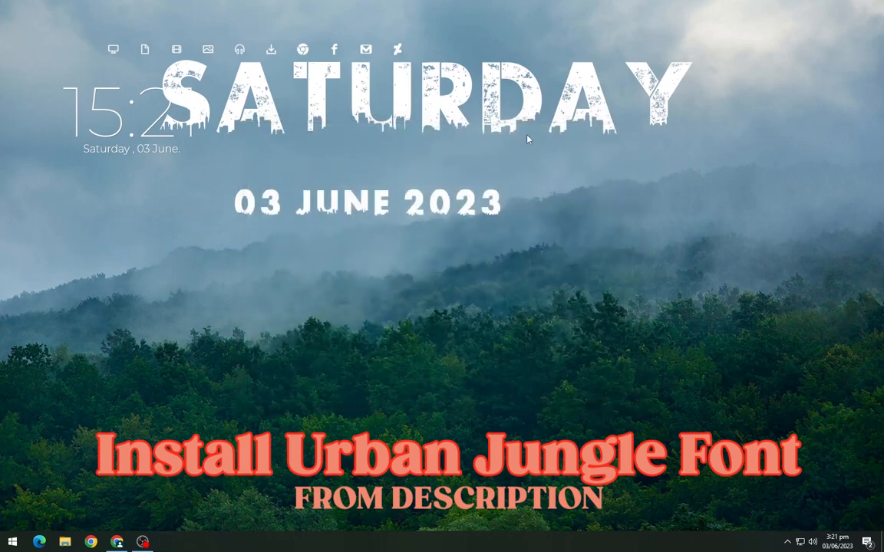
- Arrange the skins around the desktop's centre, with the large weekday lowest, the icon dock above it and the clock above the dock
drag(439, 105, 469, 324)
drag(305, 52, 477, 243)
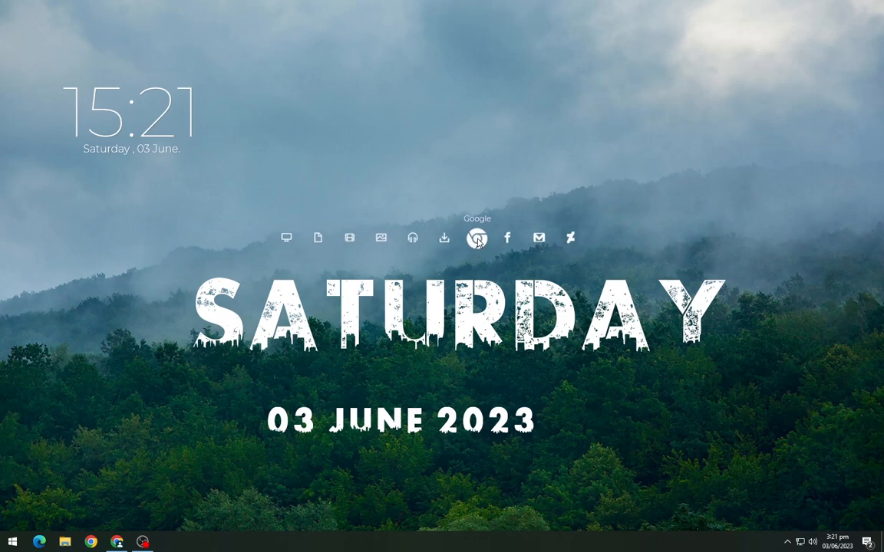
drag(119, 134, 395, 177)
- Open the clock skin's Clock.ini for editing and delete the whole [MeasureDate] section
right_click(394, 175)
click(415, 253)
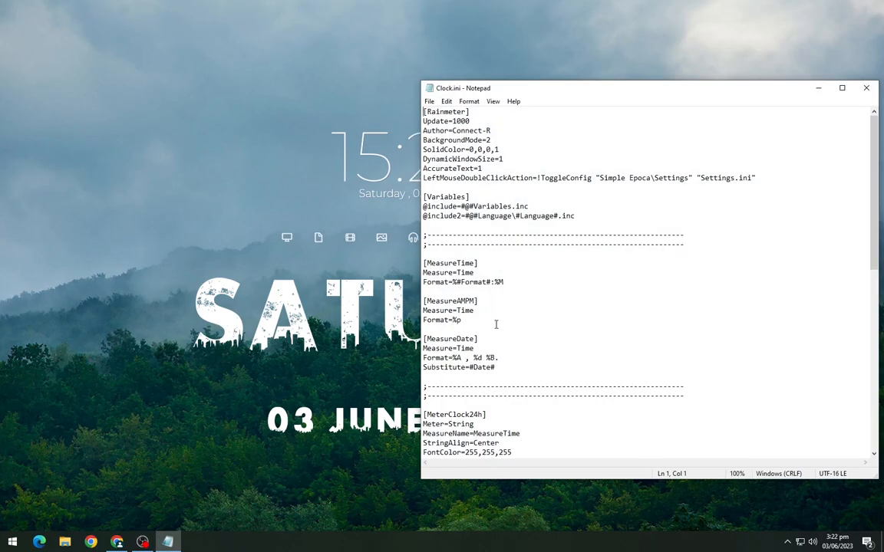
scroll(495, 321, down, 7)
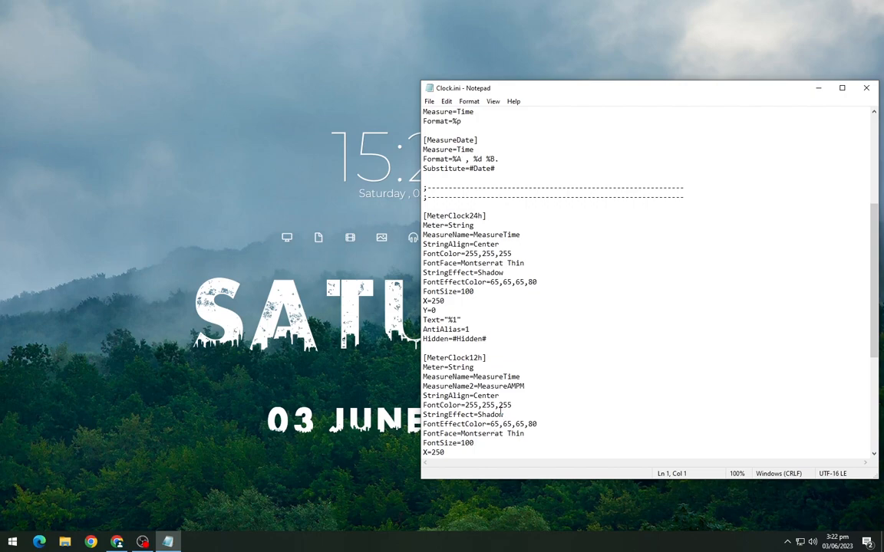
scroll(504, 209, up, 1)
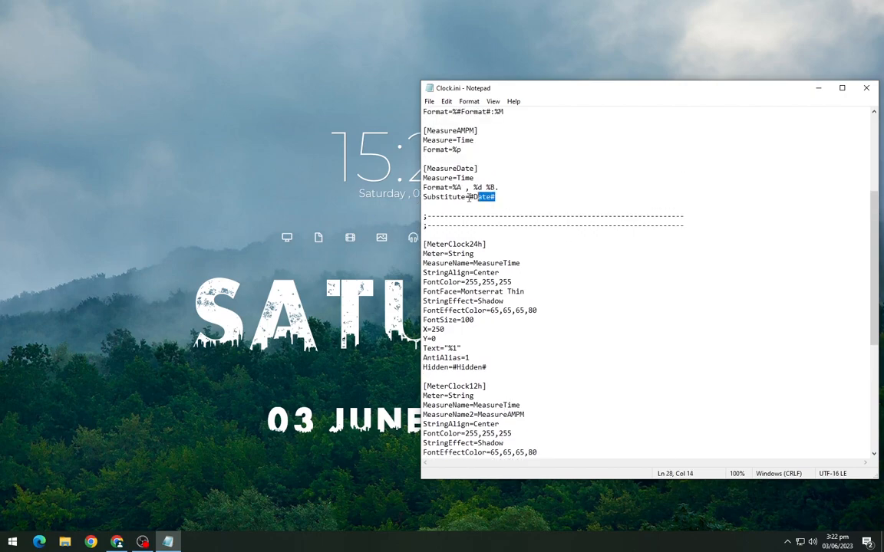
drag(477, 198, 430, 174)
right_click(452, 177)
click(475, 231)
- Delete the [MeterDate] section at the end of Clock.ini, then save and close the file
drag(871, 248, 872, 336)
drag(487, 440, 426, 328)
right_click(423, 342)
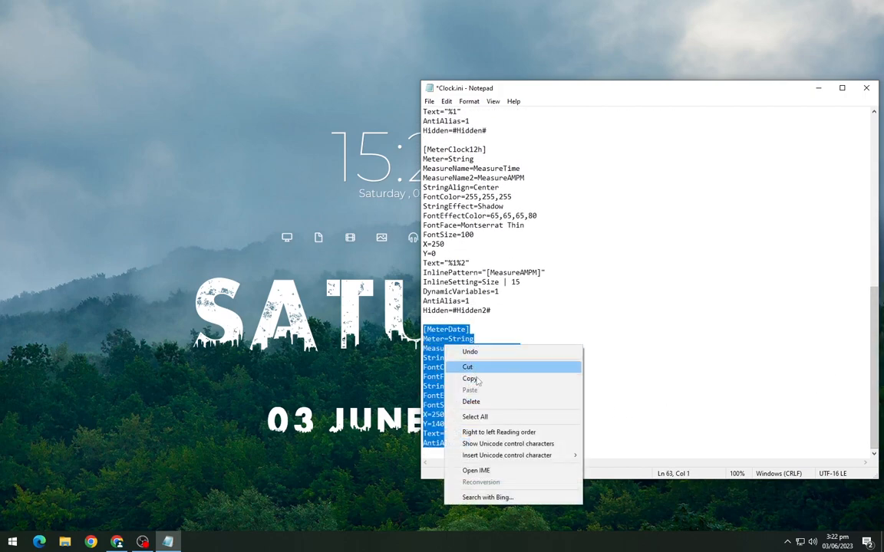
click(453, 400)
click(429, 101)
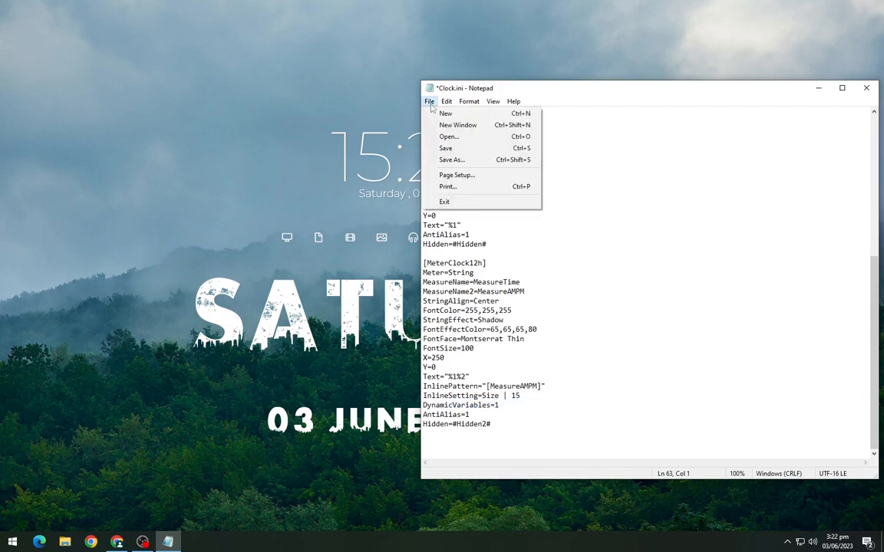
click(445, 146)
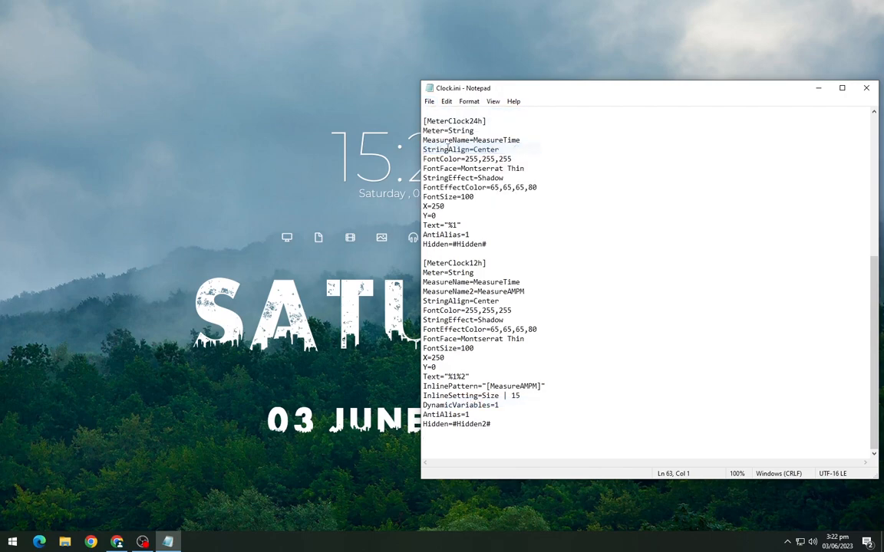
click(866, 88)
- Refresh the clock skin and fine-tune the clock, dock and date skins so they line up centrally on the desktop
right_click(405, 162)
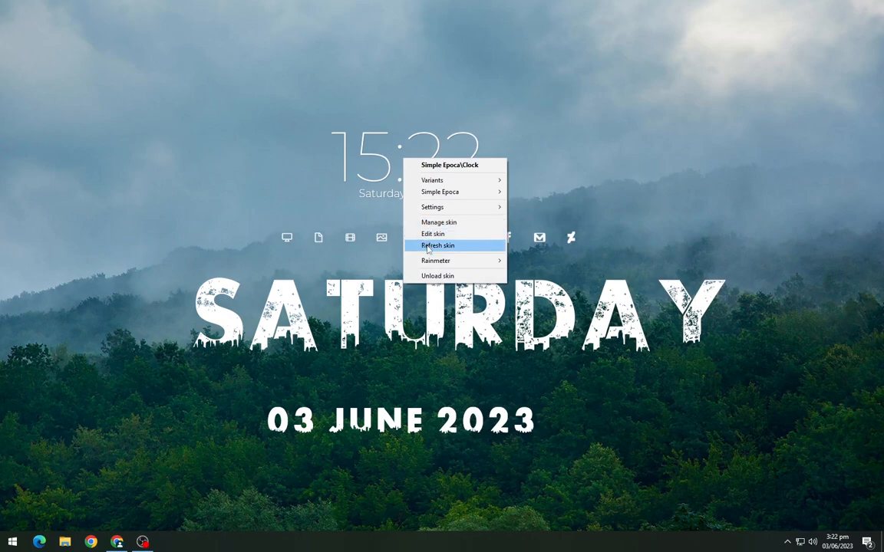
click(434, 243)
drag(442, 160, 439, 190)
drag(414, 243, 422, 250)
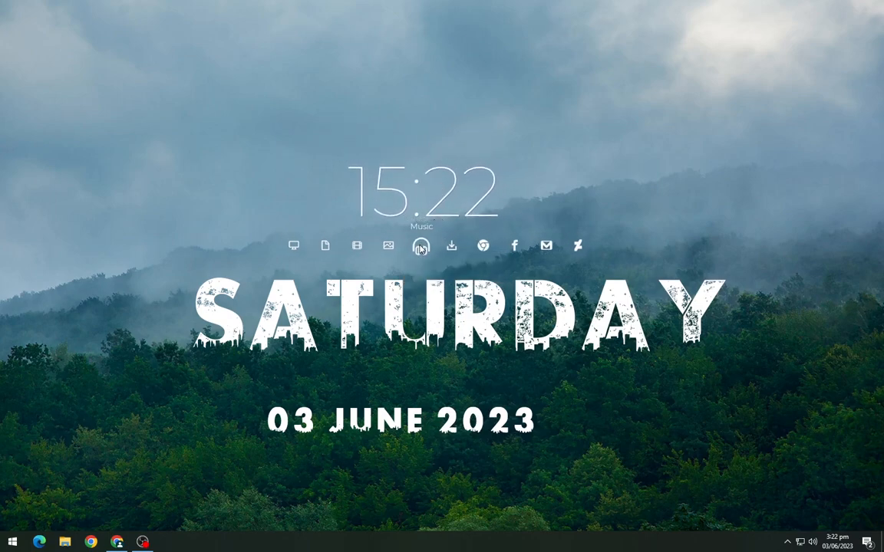
drag(434, 193, 436, 176)
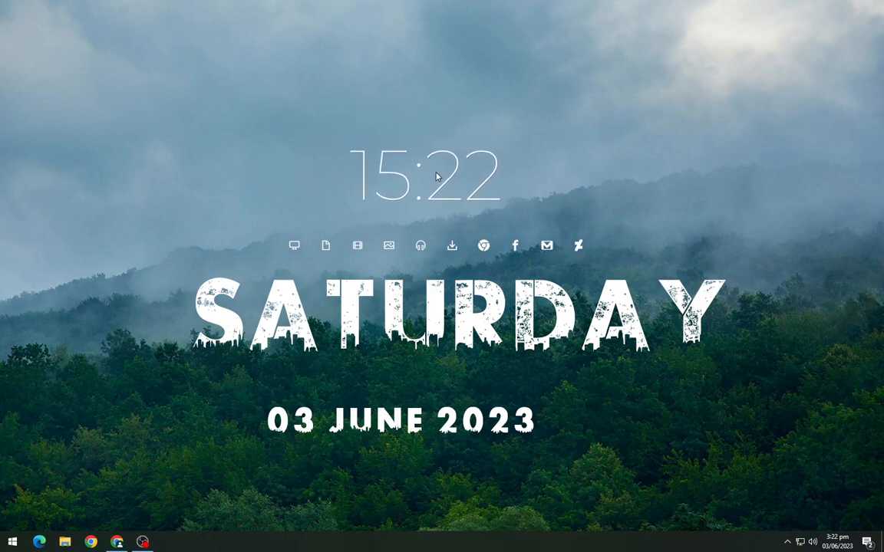
mouse_move(491, 318)
mouse_down()
mouse_move(478, 319)
mouse_move(502, 326)
mouse_up()
- Open the Windows taskbar settings
right_click(402, 541)
click(406, 529)
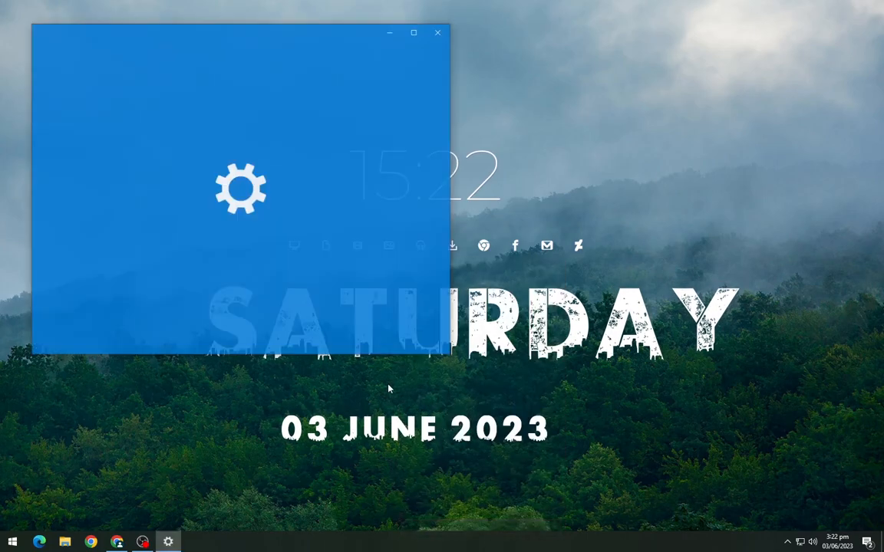